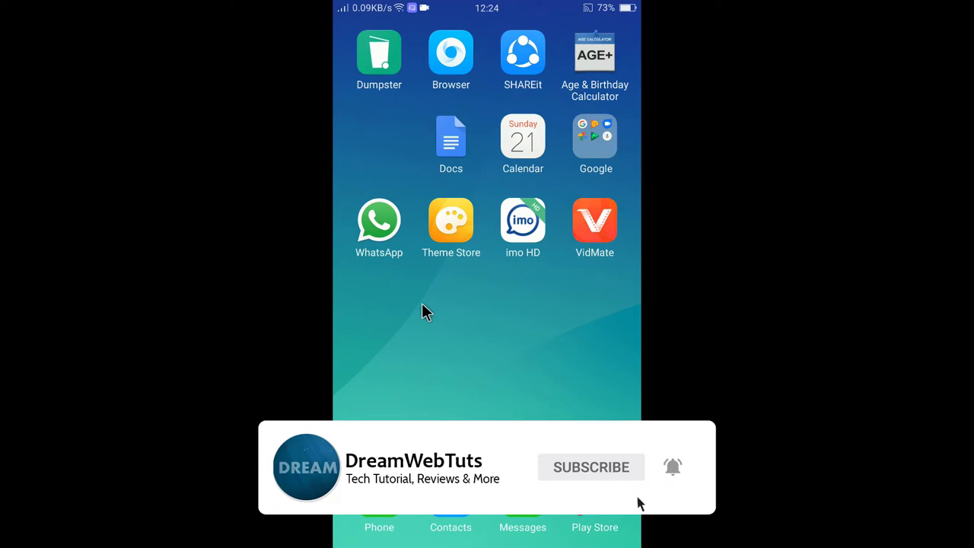
# - Open WhatsApp and view the current background of the second conversation in the chat list
pyautogui.click(382, 221)
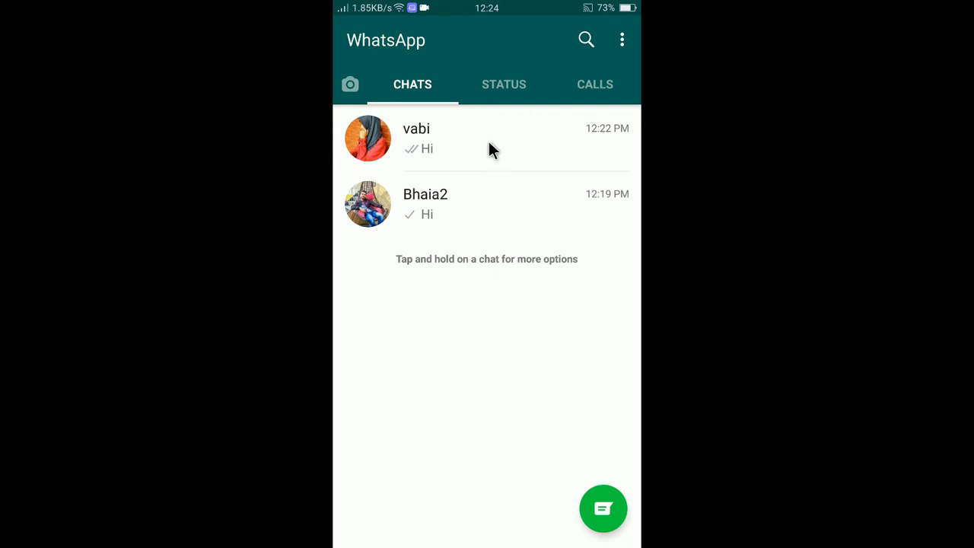
pyautogui.click(487, 201)
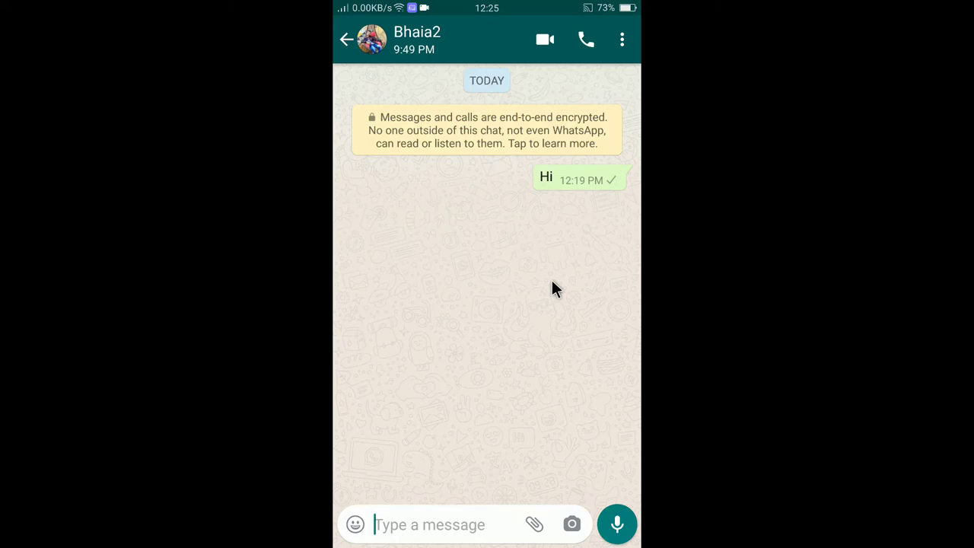
pyautogui.click(346, 39)
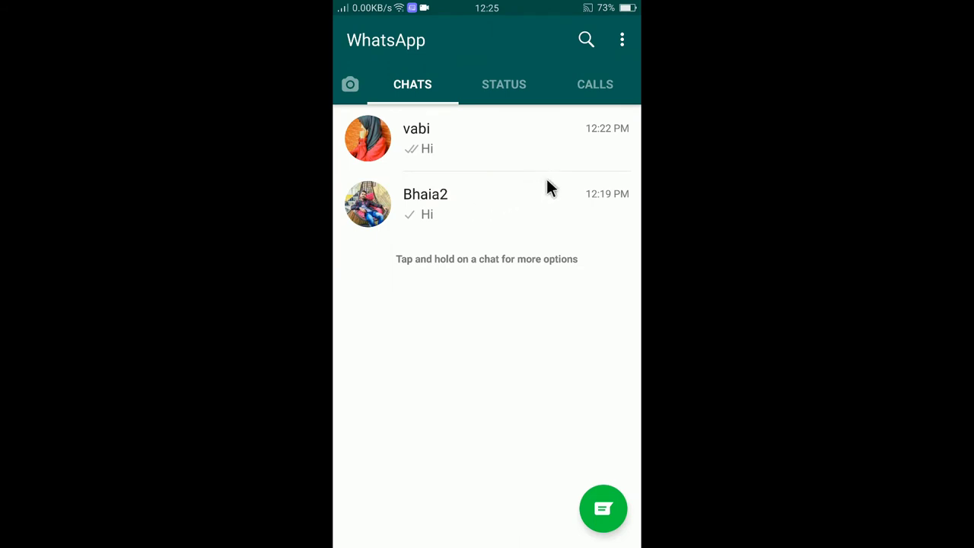
# - Open the chat settings from the app's settings
pyautogui.click(622, 40)
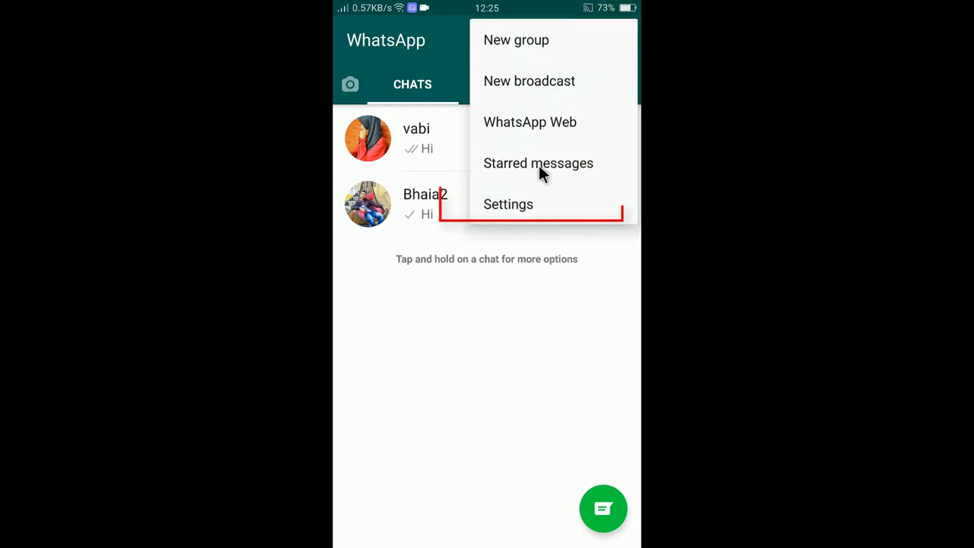
pyautogui.click(563, 208)
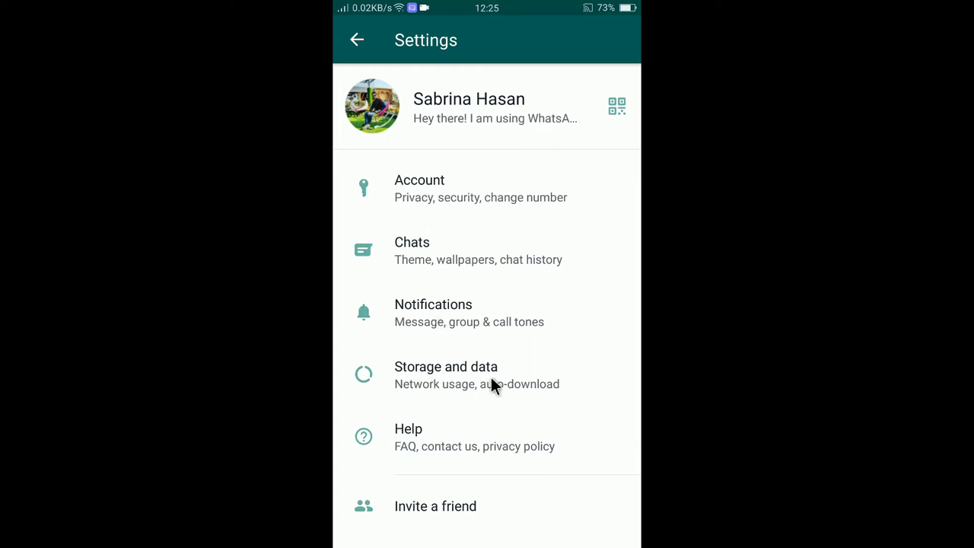
pyautogui.click(467, 256)
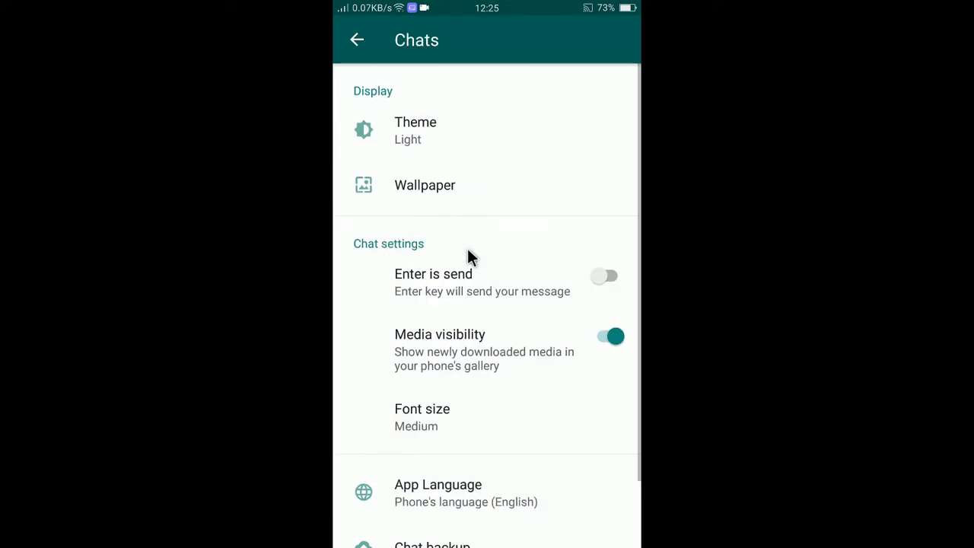
# - Try to pick a chat wallpaper from the Wallpaper Library, and return to the chat settings
pyautogui.click(461, 189)
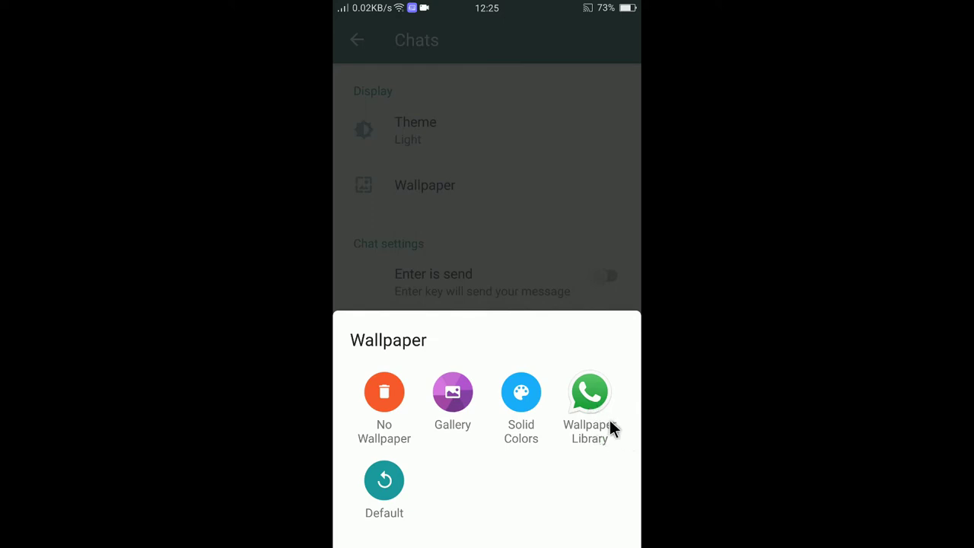
pyautogui.click(592, 394)
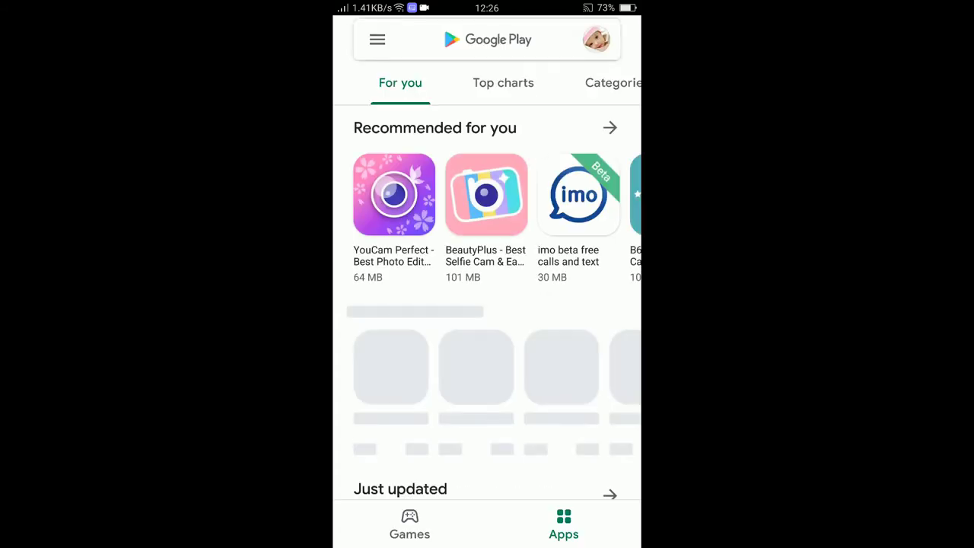
pyautogui.press('Escape')
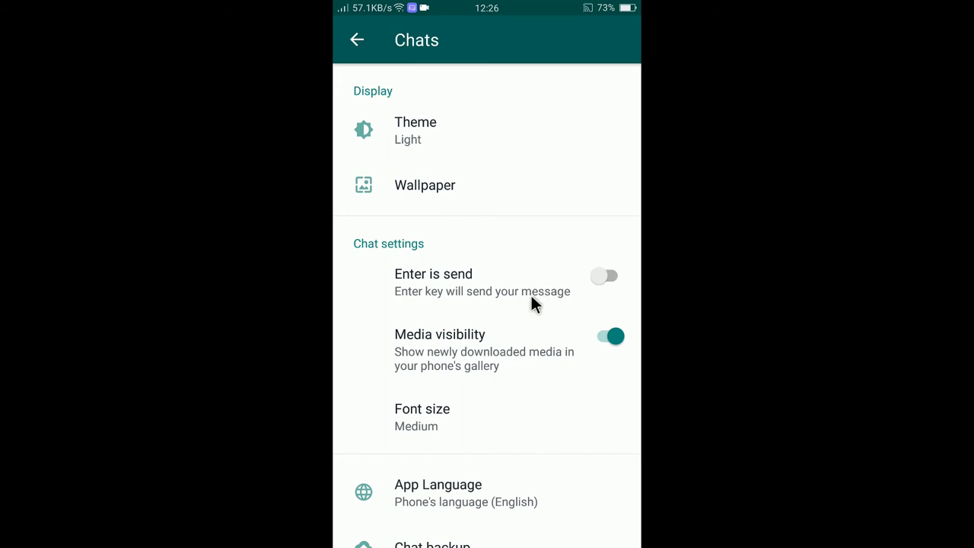
# - Set the first recent picture in the gallery's All photos, the man seated outdoors, as the general chat wallpaper
pyautogui.click(446, 191)
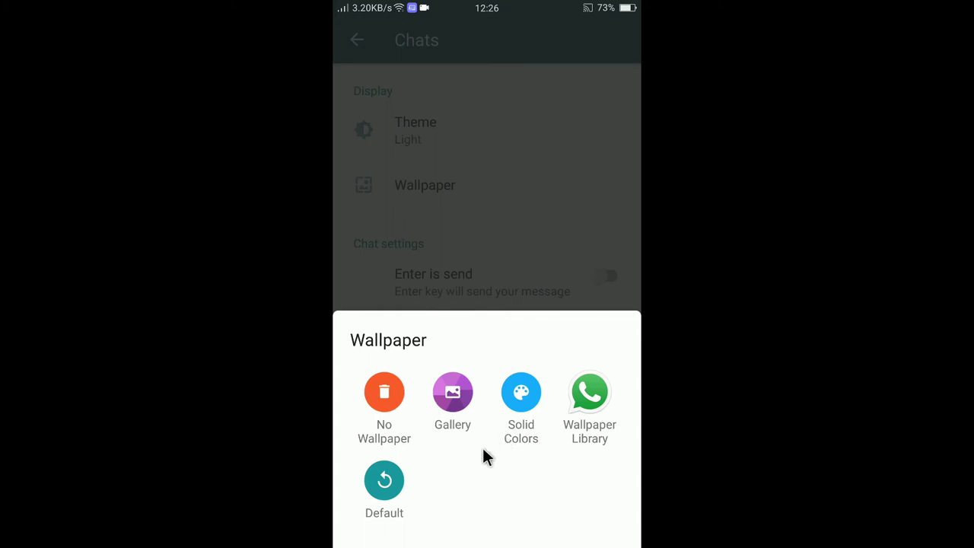
pyautogui.click(456, 398)
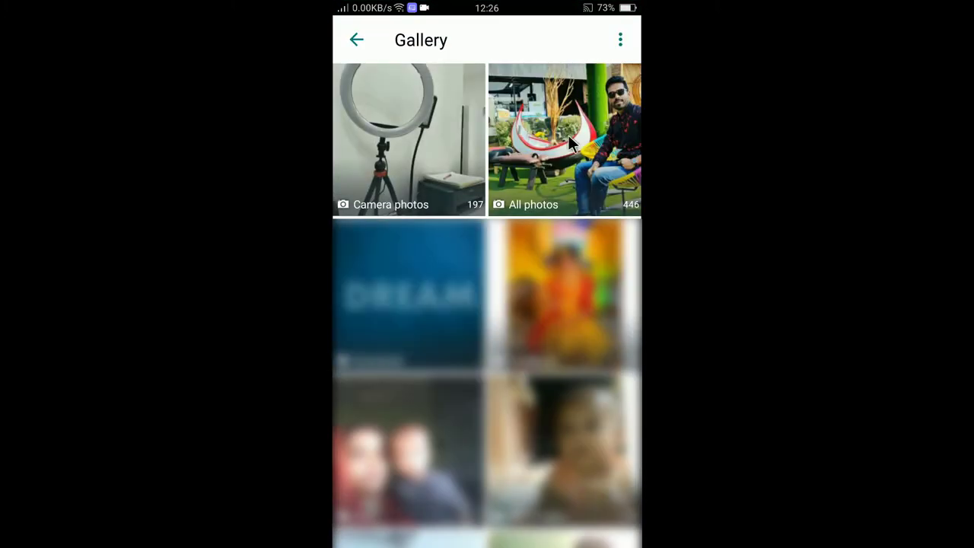
pyautogui.click(582, 112)
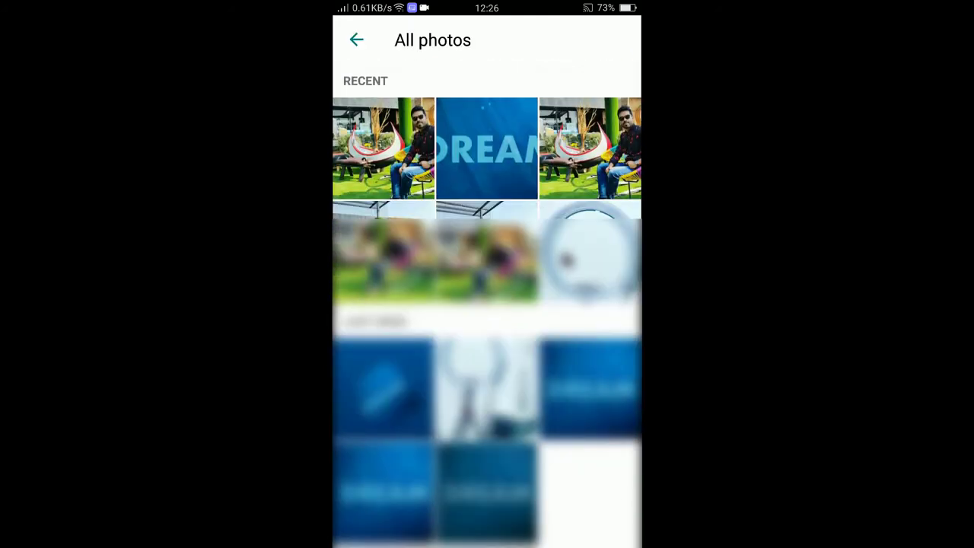
pyautogui.click(407, 146)
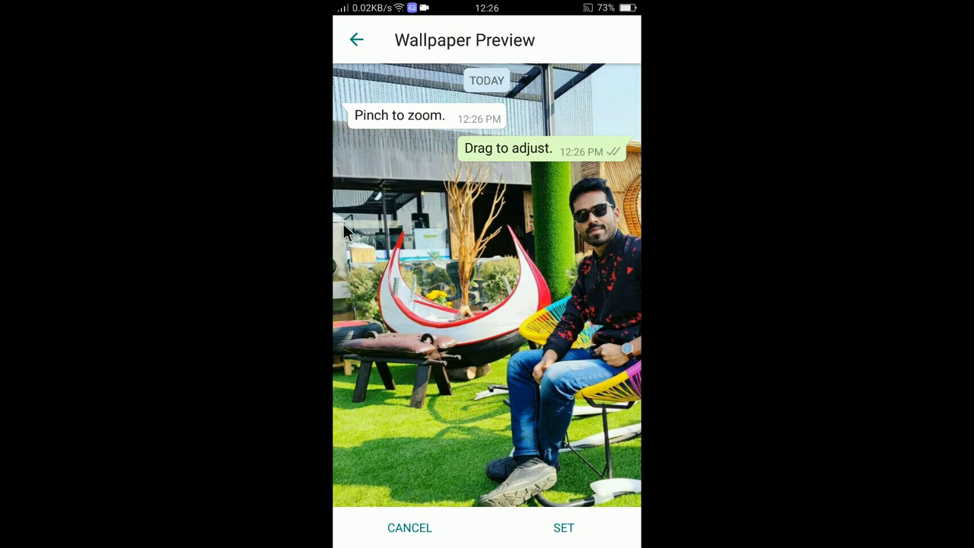
pyautogui.click(565, 531)
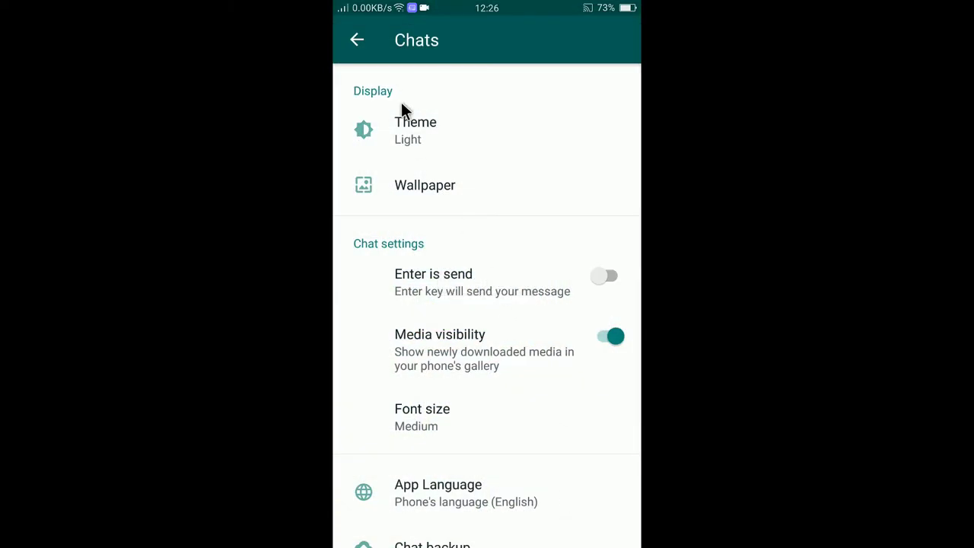
# - Return to the chat list and check the wallpaper in both conversations
pyautogui.click(356, 39)
pyautogui.click(354, 40)
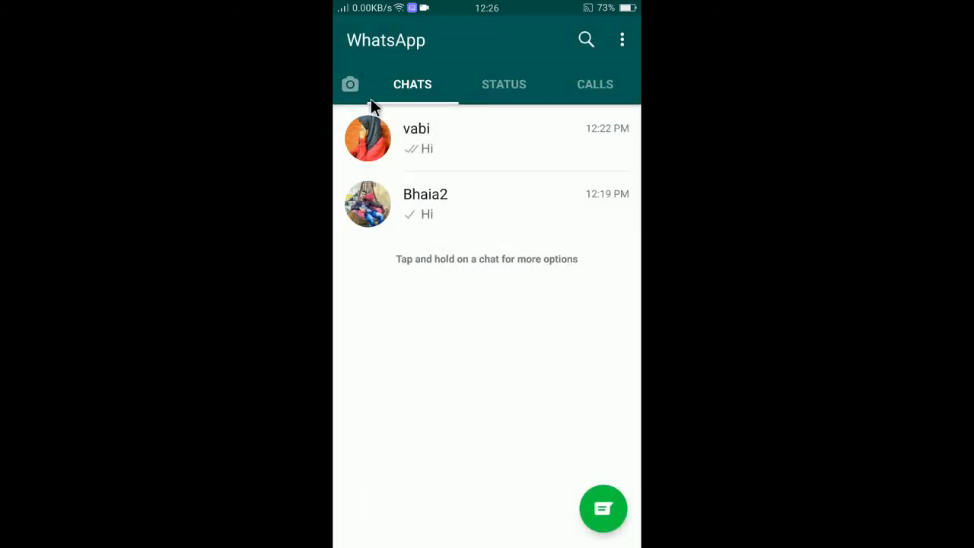
pyautogui.click(488, 216)
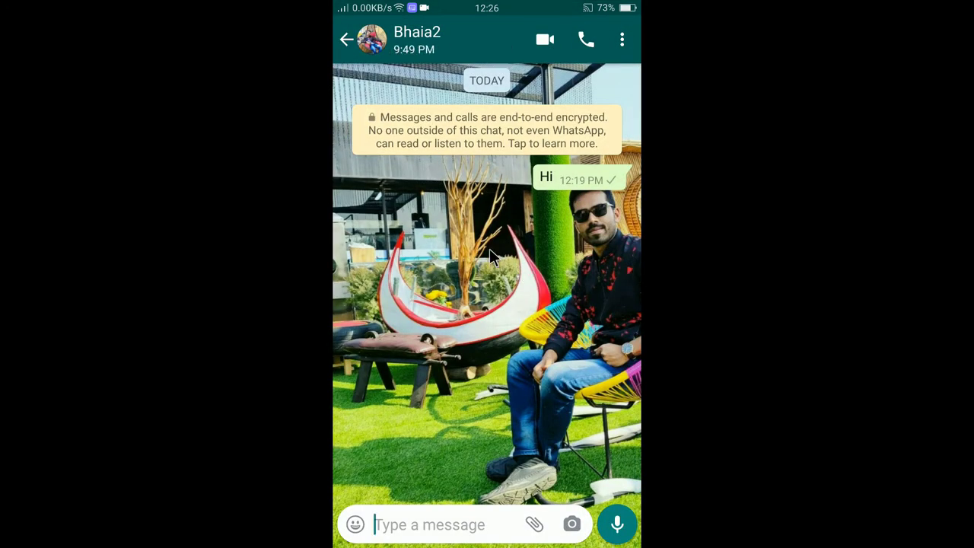
pyautogui.click(345, 40)
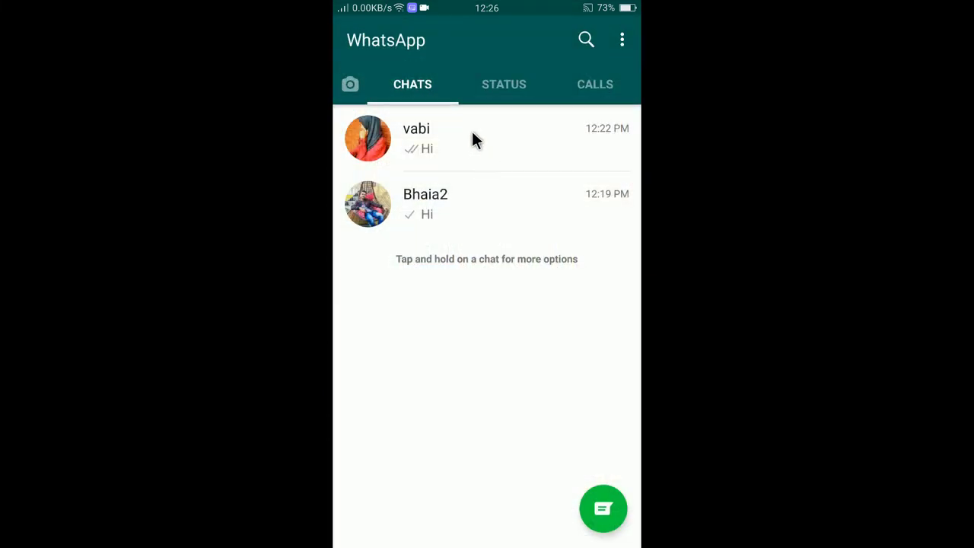
pyautogui.click(472, 134)
pyautogui.click(345, 40)
pyautogui.click(492, 166)
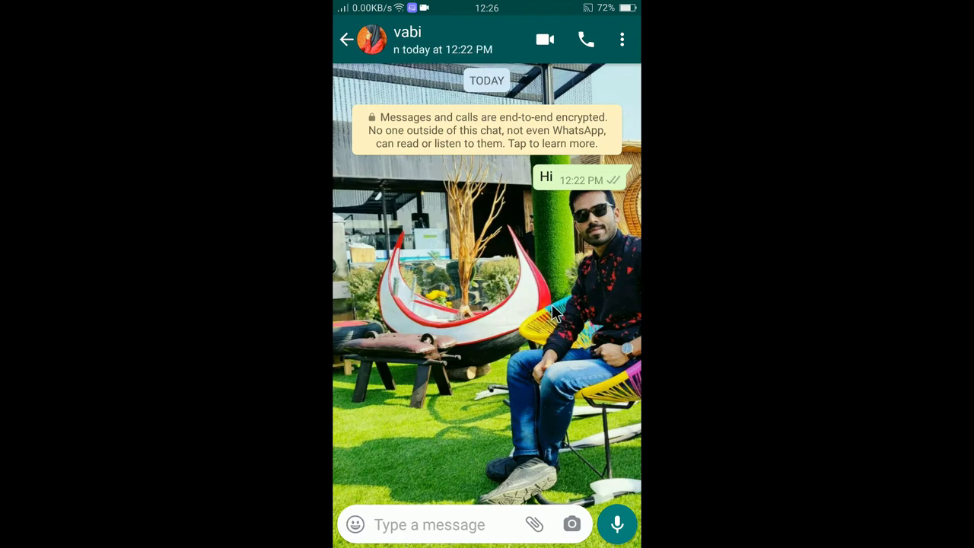
pyautogui.click(346, 38)
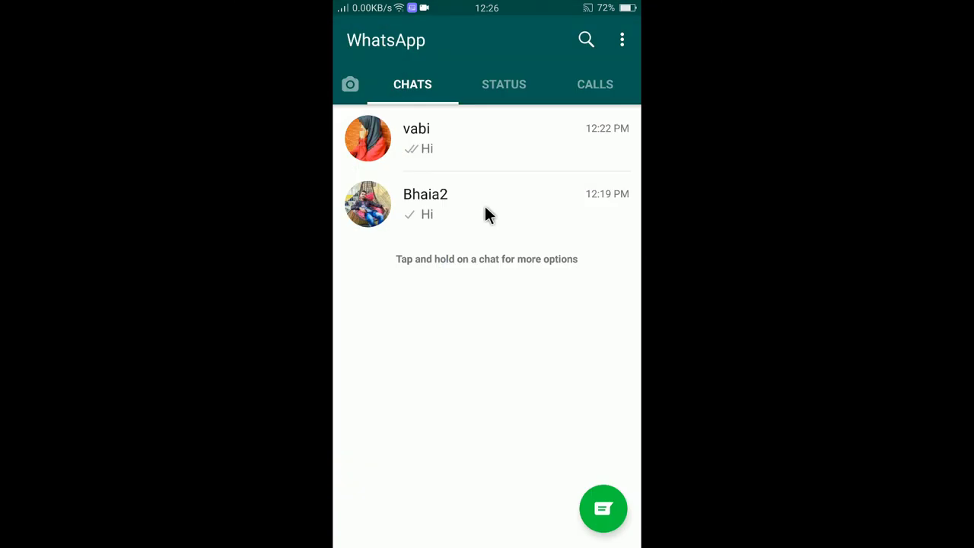
# - Set the blue DREAM image from All photos as the wallpaper of the second conversation only, and return to the chat list
pyautogui.click(485, 205)
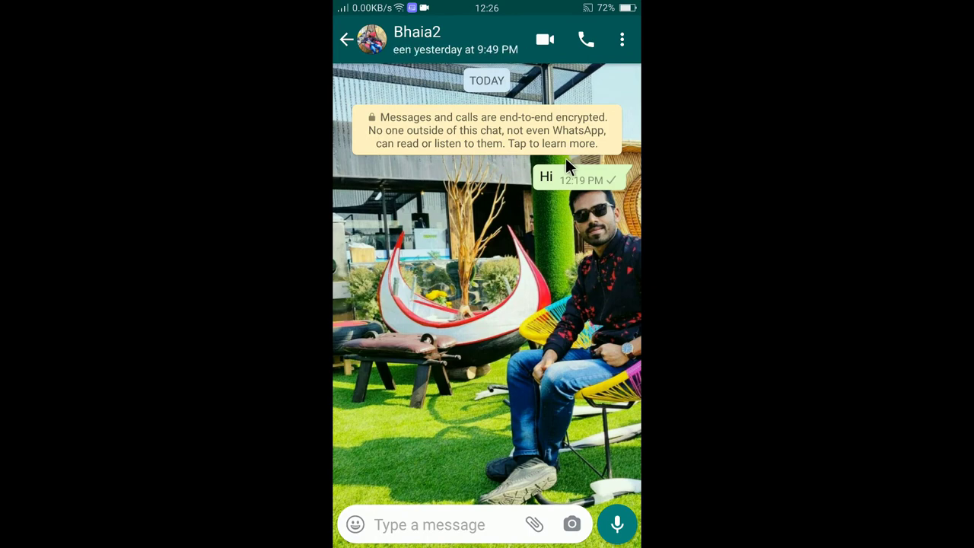
pyautogui.click(623, 41)
pyautogui.click(541, 207)
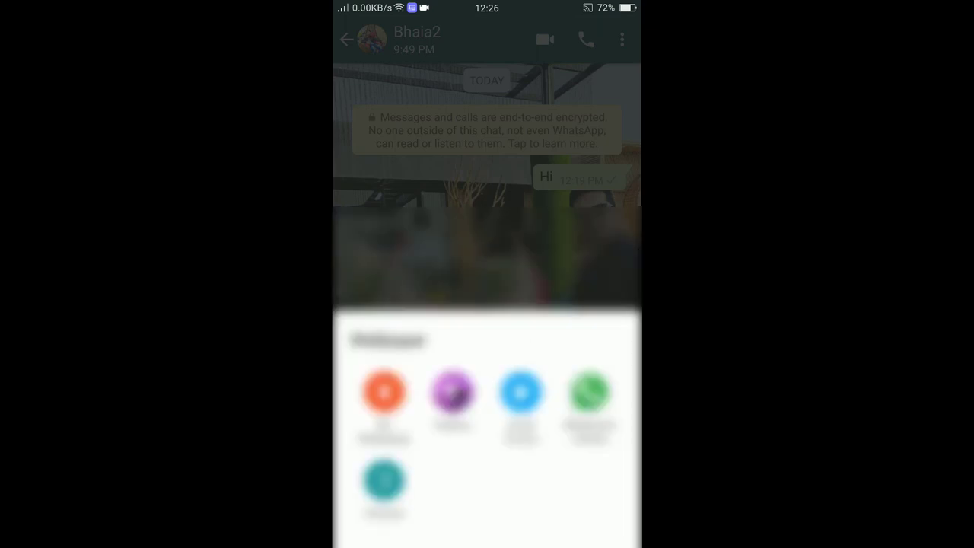
pyautogui.click(384, 392)
pyautogui.click(594, 115)
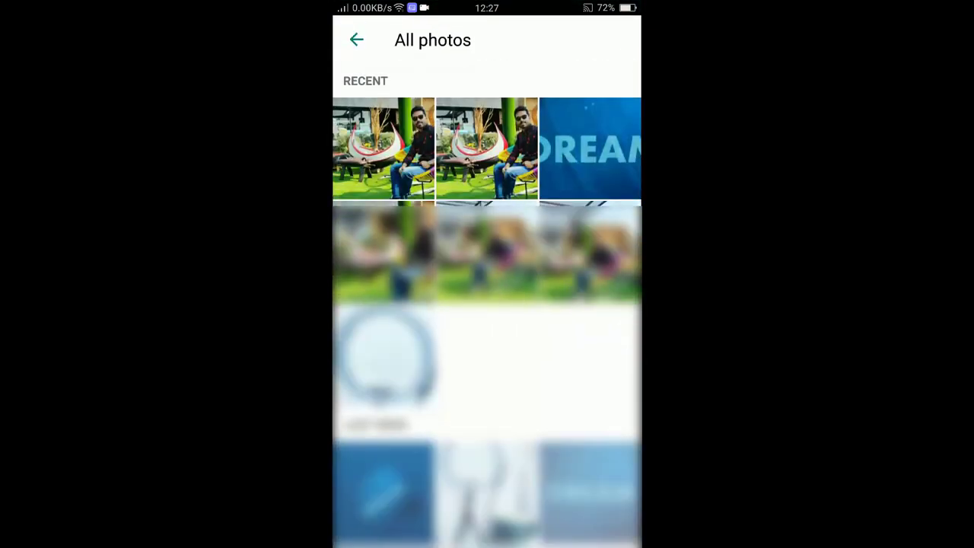
pyautogui.click(602, 143)
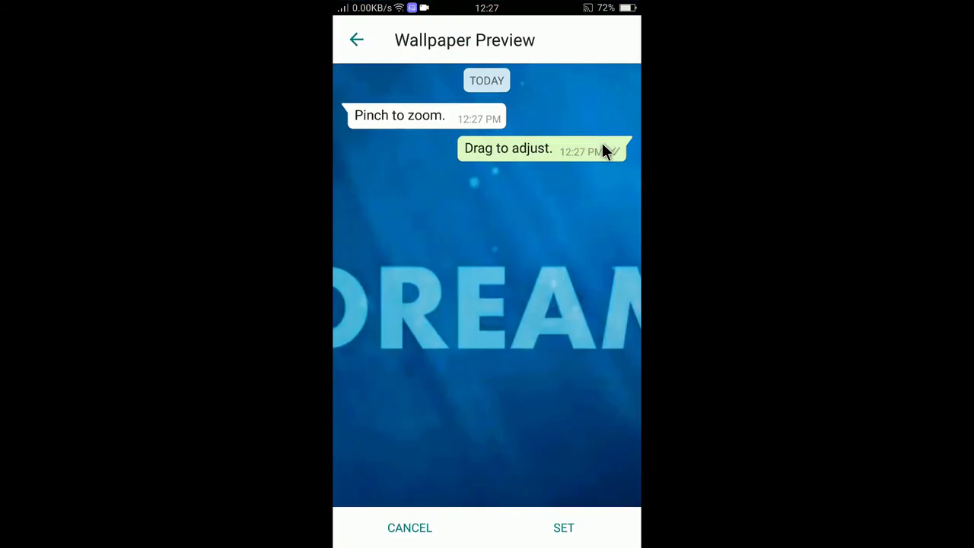
pyautogui.click(565, 528)
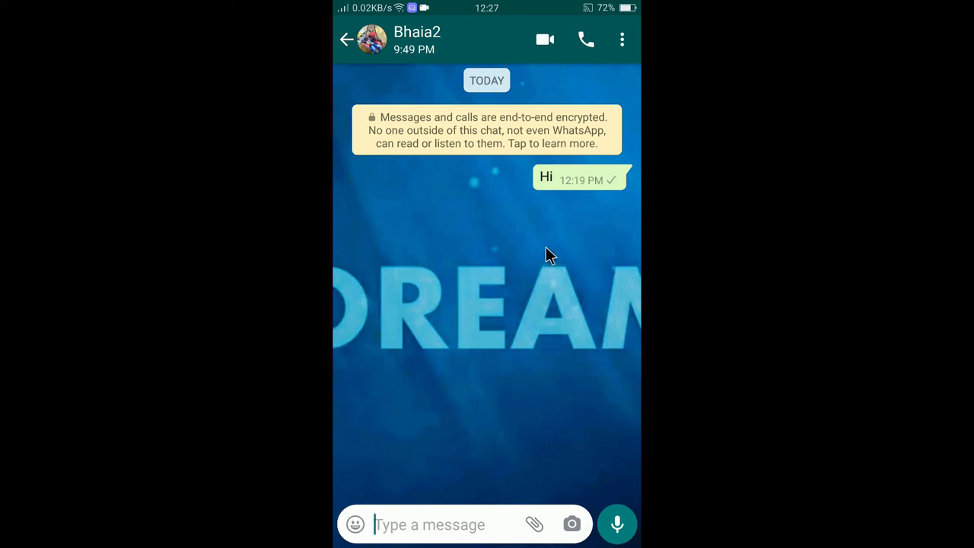
pyautogui.press('Escape')
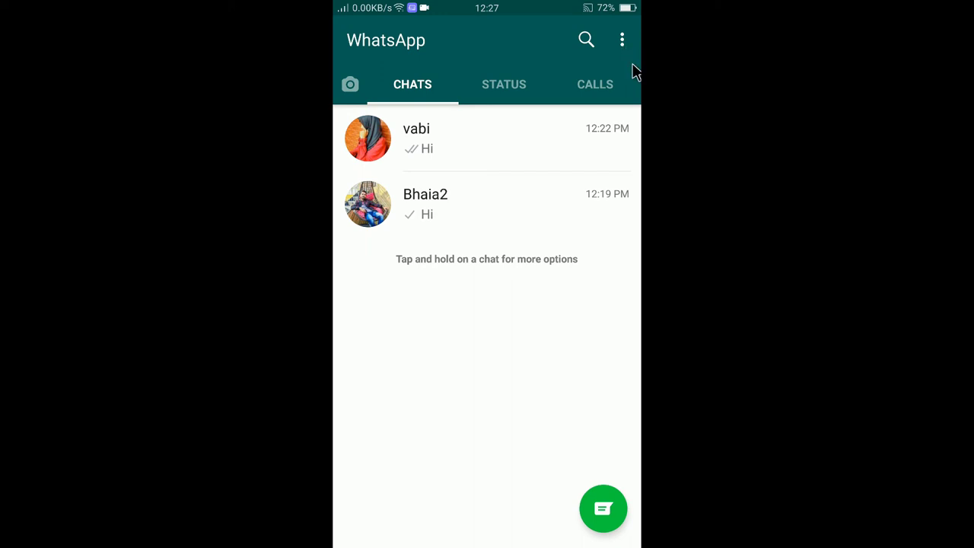
# - Change the app theme to Dark in the chat settings
pyautogui.click(623, 38)
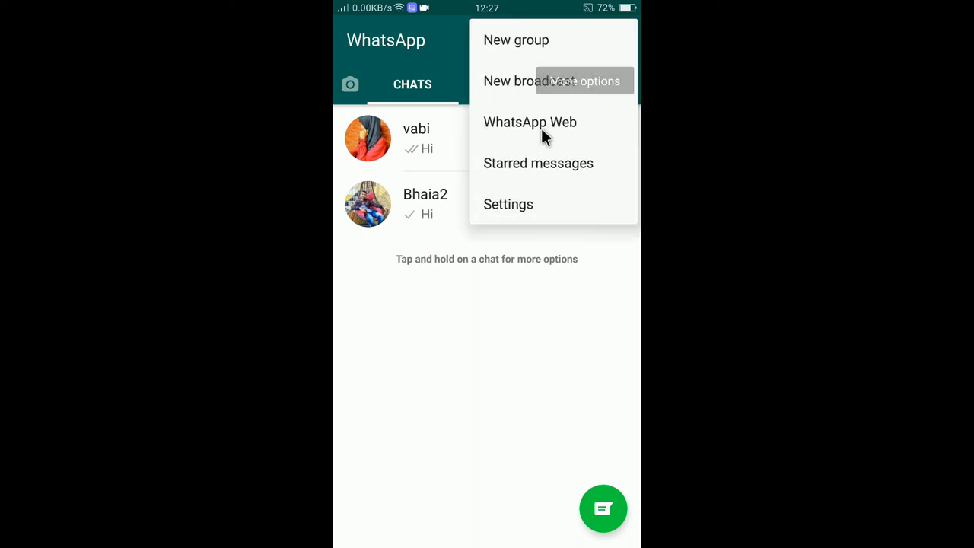
pyautogui.click(555, 206)
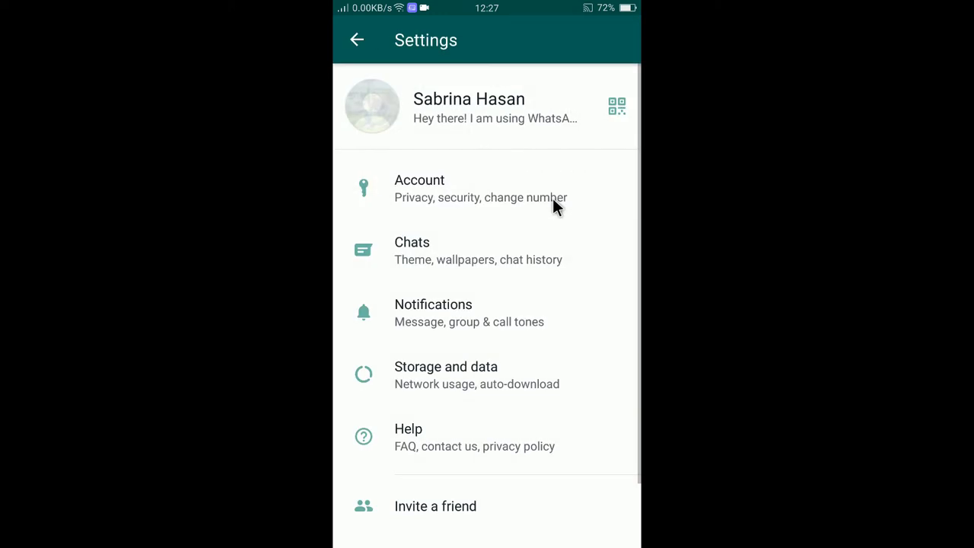
pyautogui.click(539, 251)
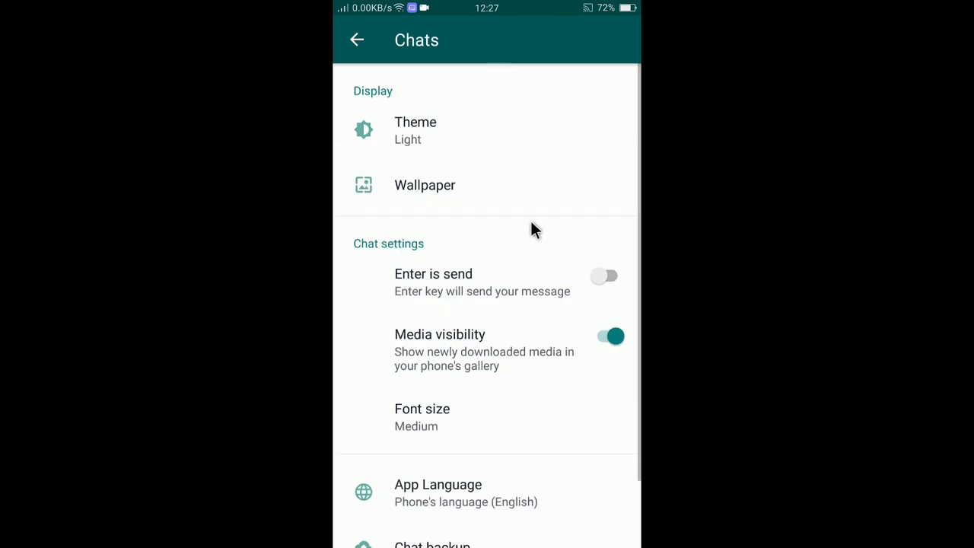
pyautogui.click(483, 130)
pyautogui.click(387, 302)
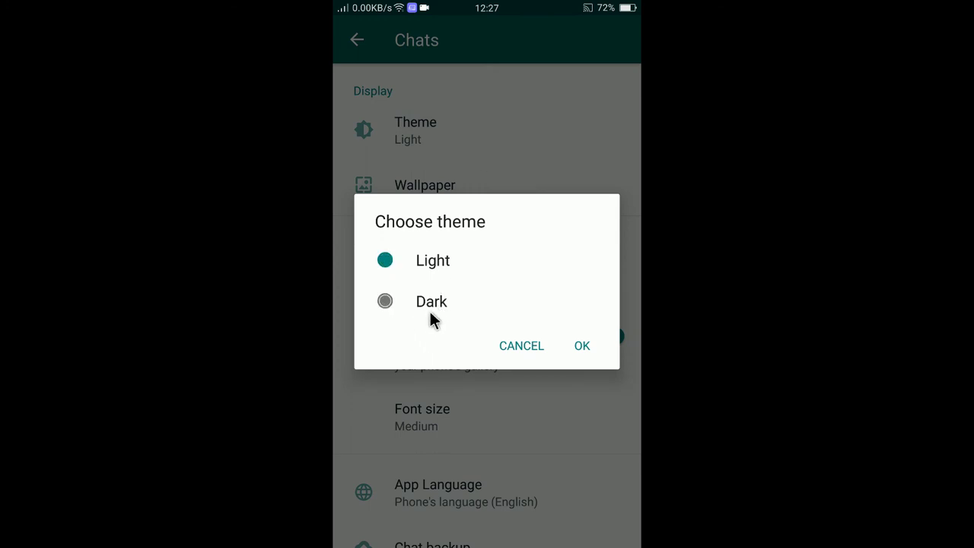
pyautogui.click(582, 346)
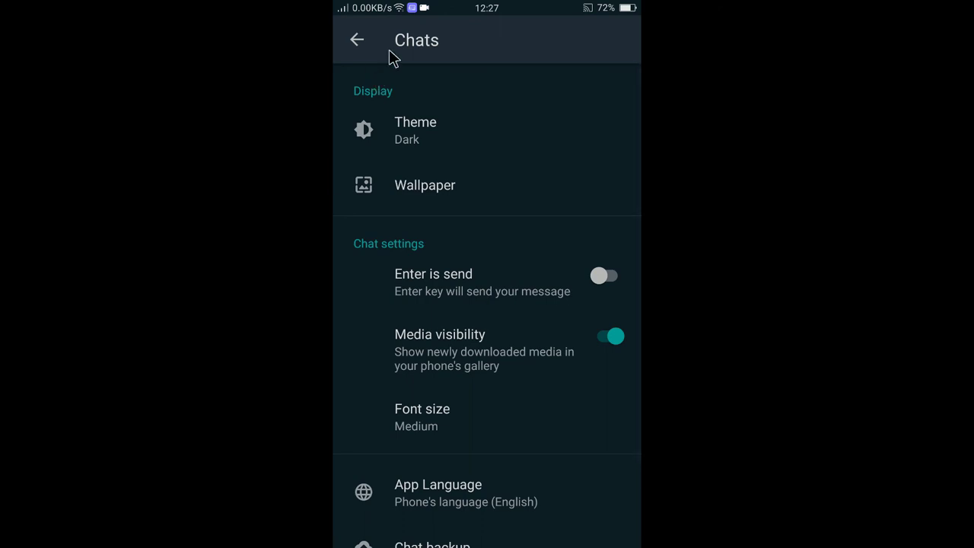
# - Return to the chat list and check how the second conversation looks in the dark theme
pyautogui.click(357, 40)
pyautogui.click(356, 40)
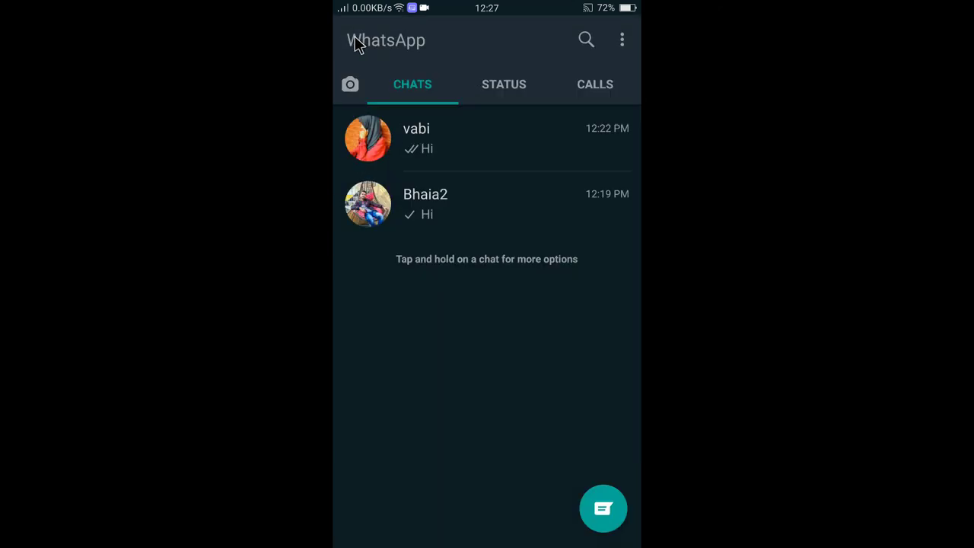
pyautogui.click(478, 198)
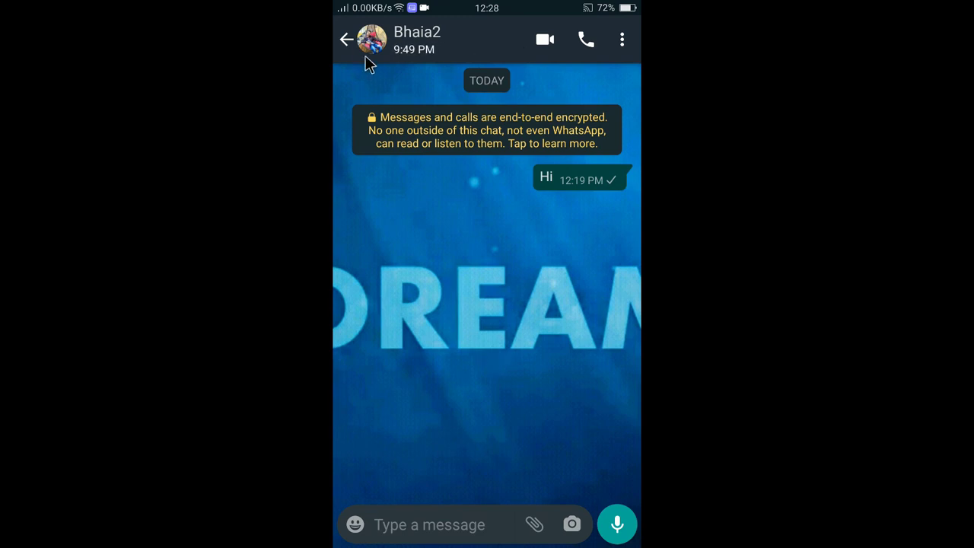
pyautogui.click(347, 38)
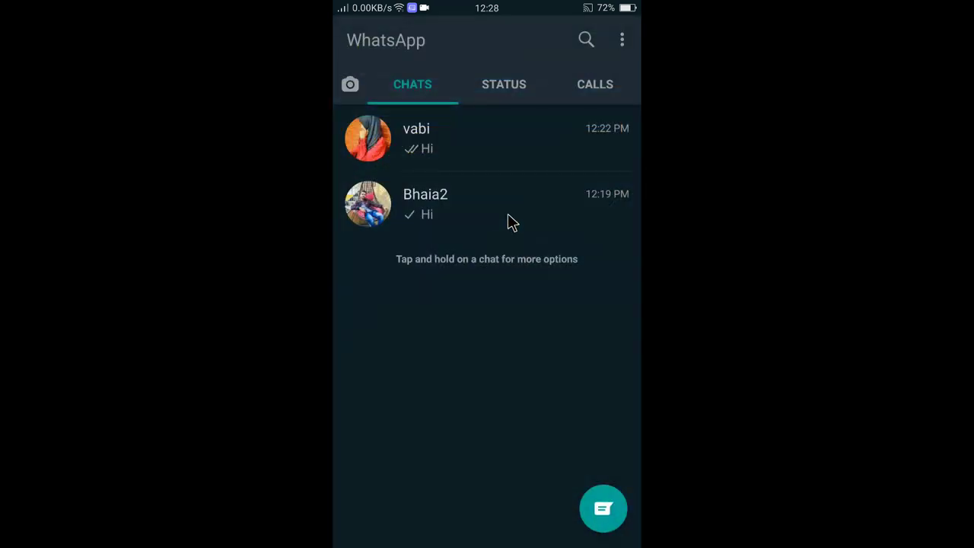